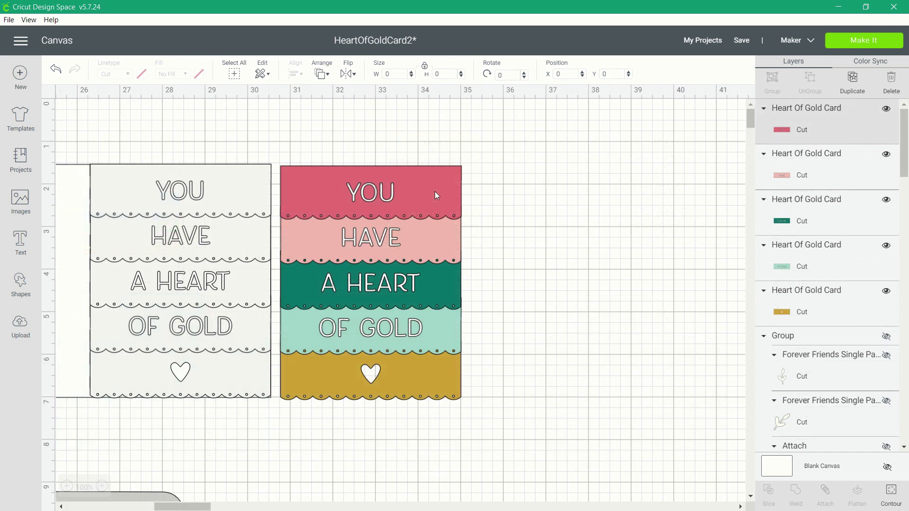
Step: Recolor the pink YOU and light pink HAVE strips to the off-white material color of the neighboring card
left_click(435, 191)
left_click(143, 73)
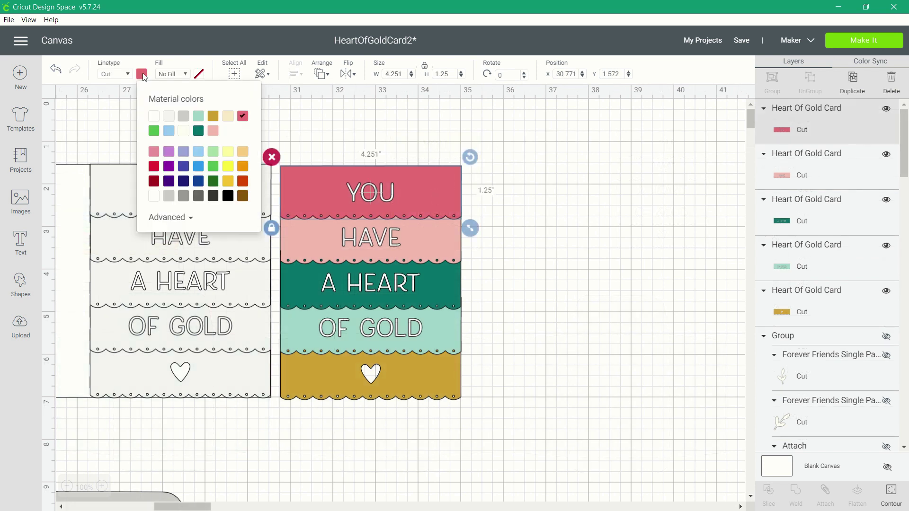
left_click(166, 118)
left_click(296, 245)
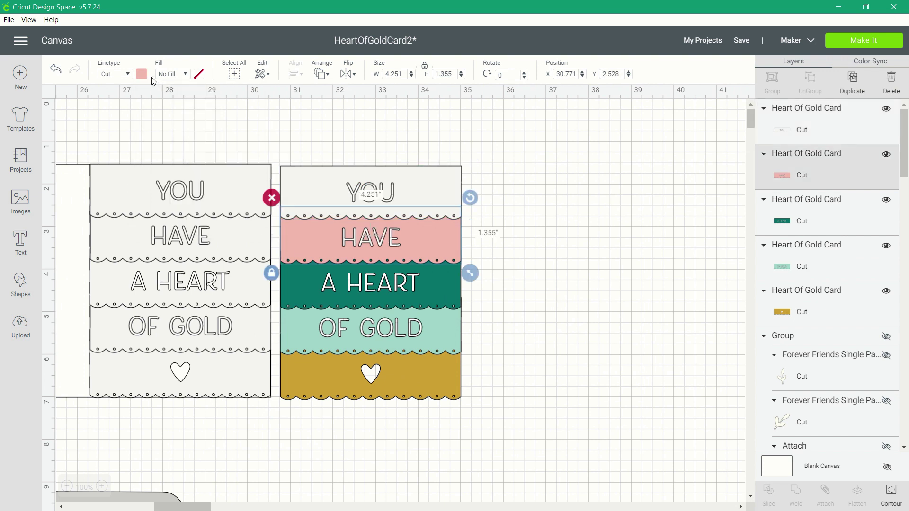
left_click(141, 74)
left_click(165, 118)
Step: Recolor the A HEART, OF GOLD and heart strips to the same off-white material color
left_click(293, 266)
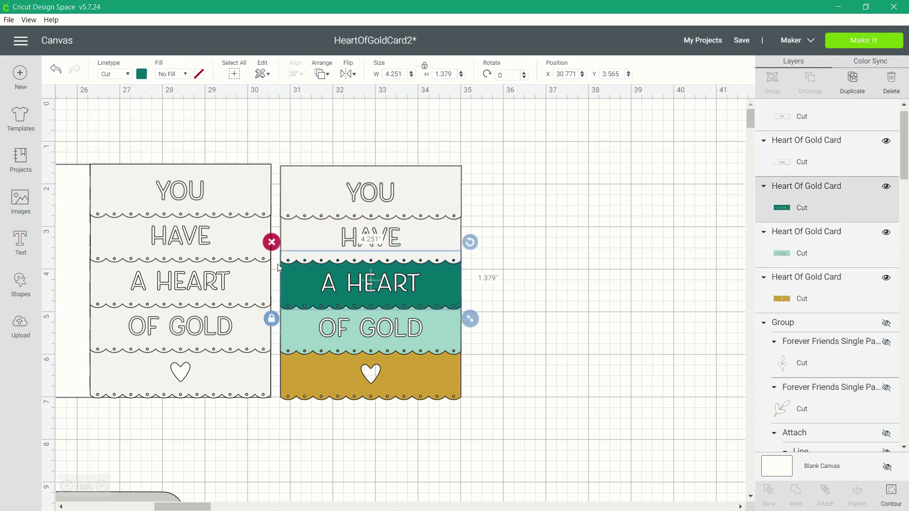
left_click(141, 73)
left_click(166, 118)
left_click(289, 313)
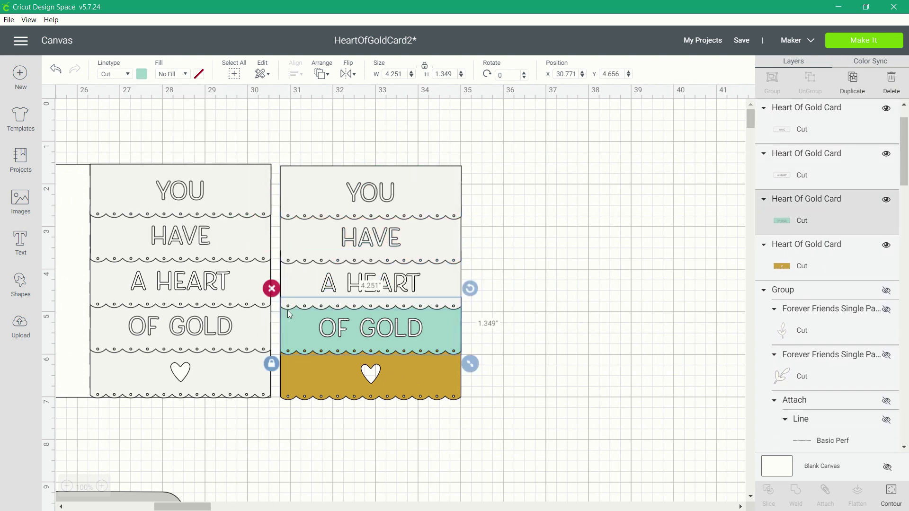
left_click(142, 74)
left_click(169, 116)
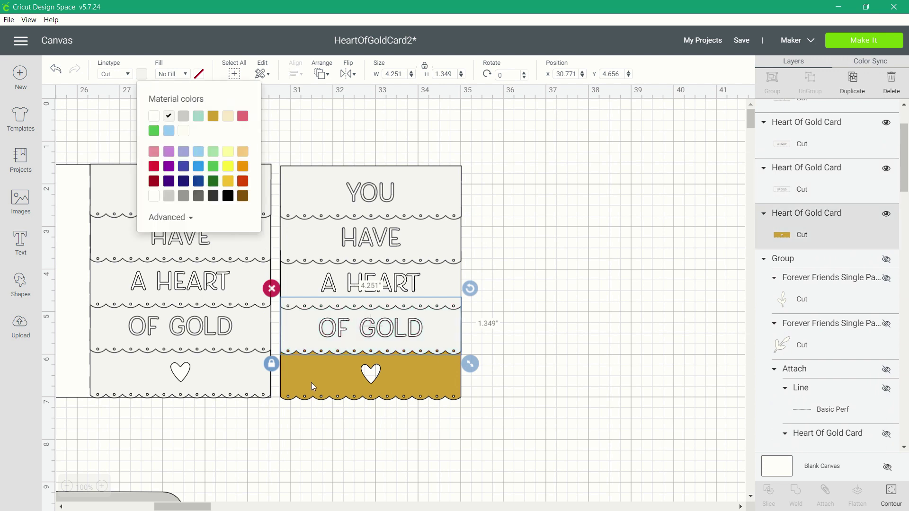
left_click(311, 382)
left_click(142, 74)
left_click(168, 116)
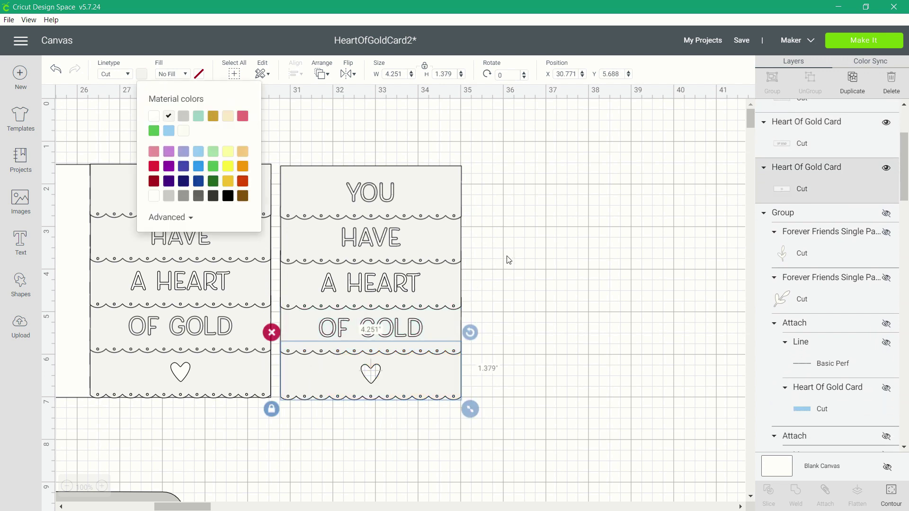
left_click(508, 260)
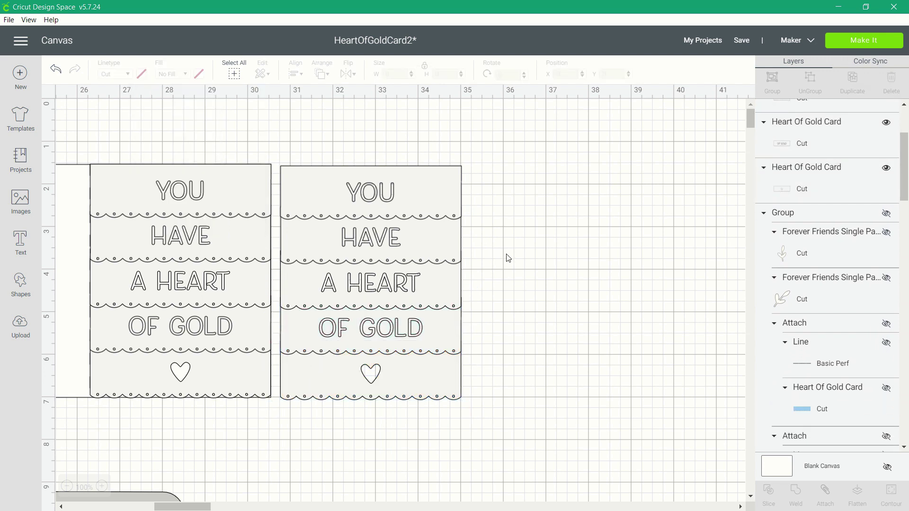
Step: Send the project to mat preparation and set the second mat's material size to 9" x 12"
left_click(856, 46)
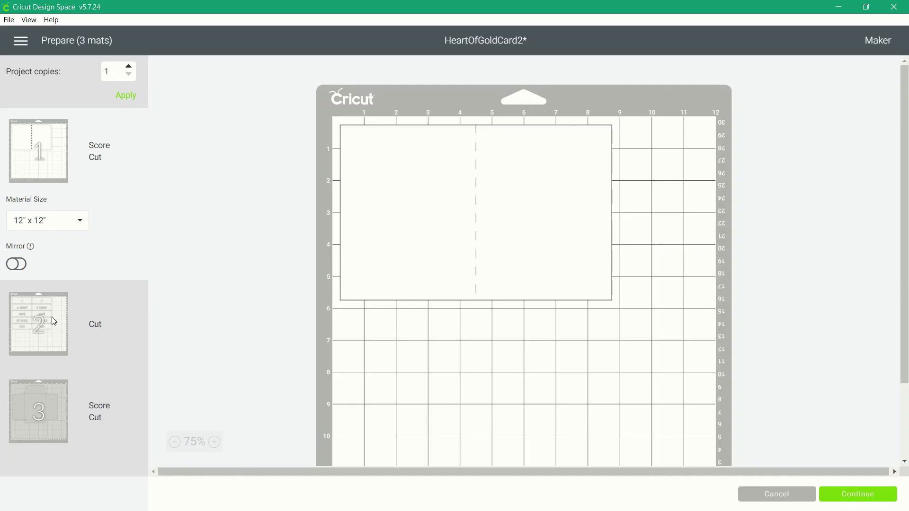
left_click(52, 317)
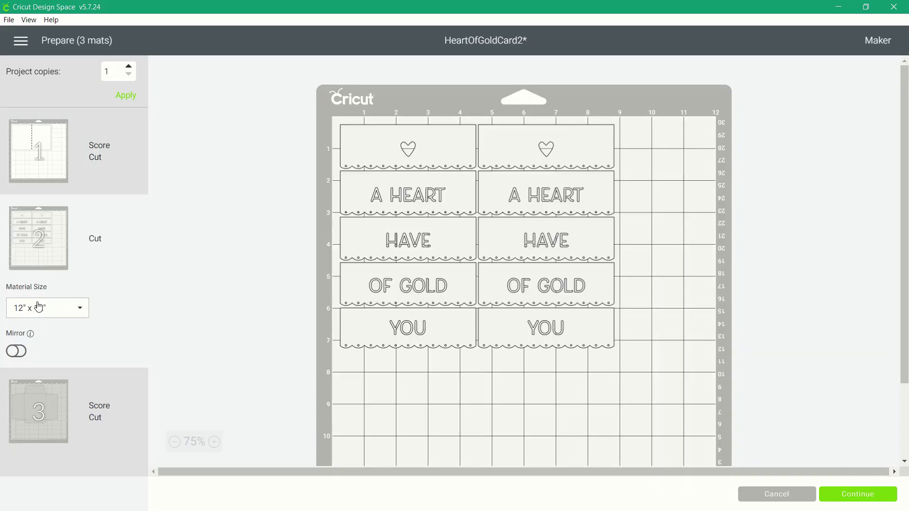
left_click(39, 307)
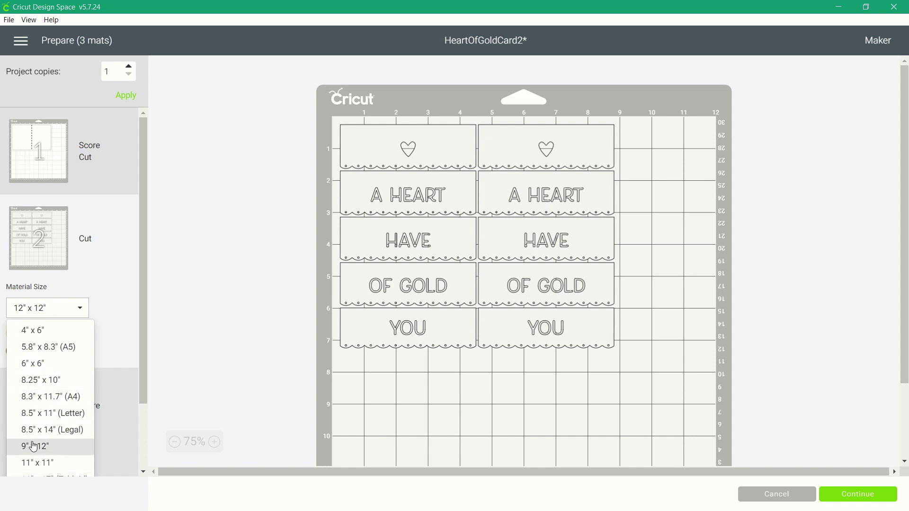
left_click(34, 447)
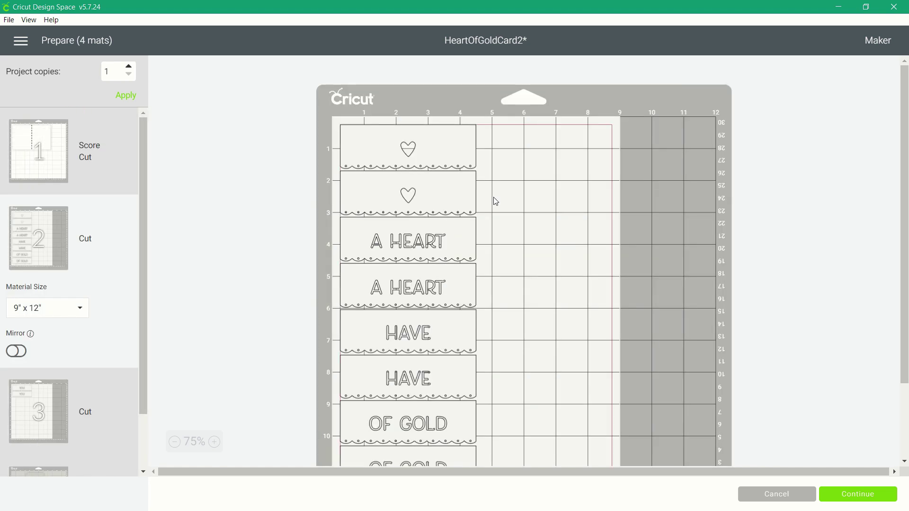
Step: Move the first YOU strip from the third mat to the second mat
left_click(55, 419)
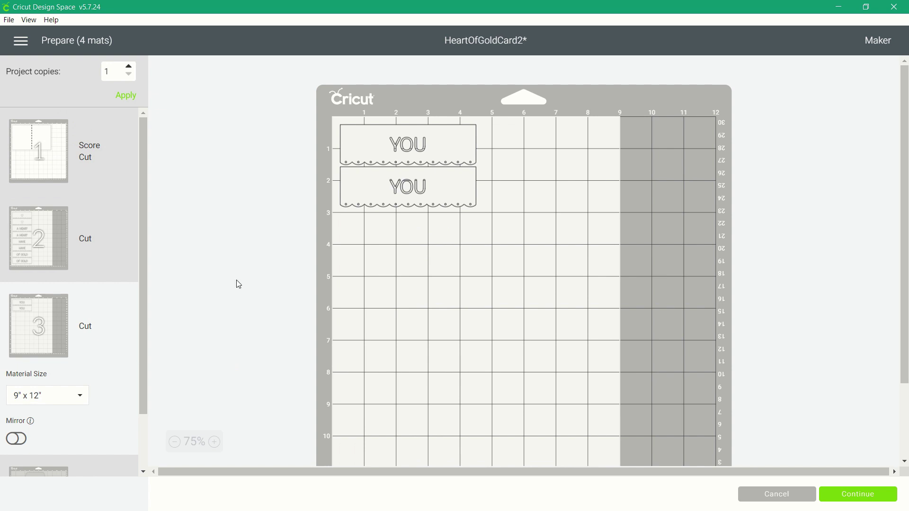
left_click(334, 119)
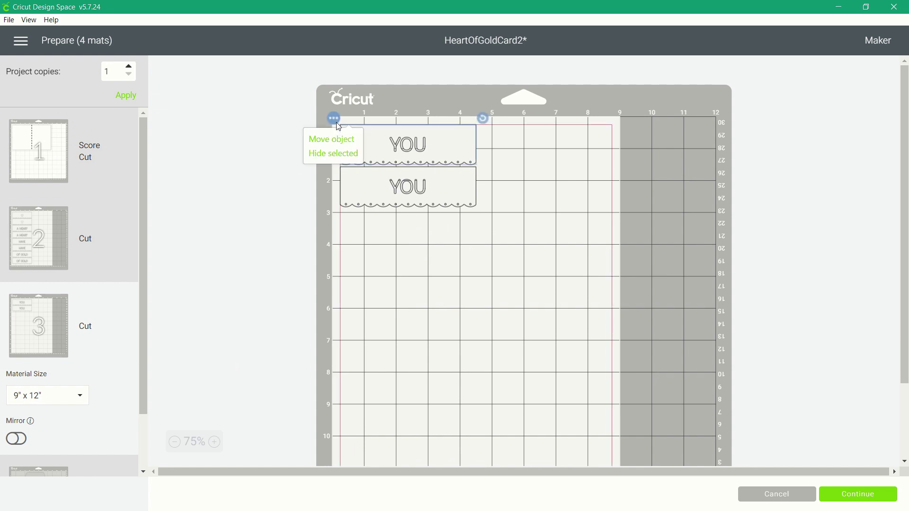
left_click(336, 141)
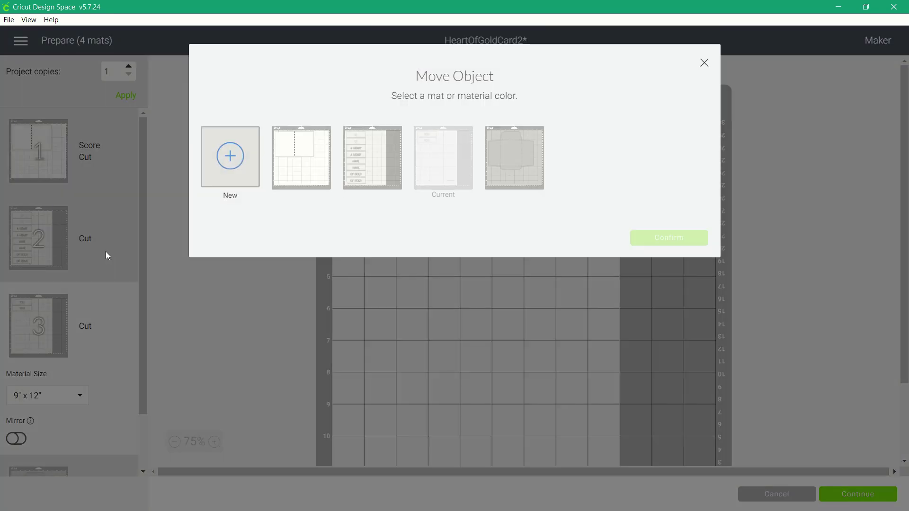
left_click(380, 178)
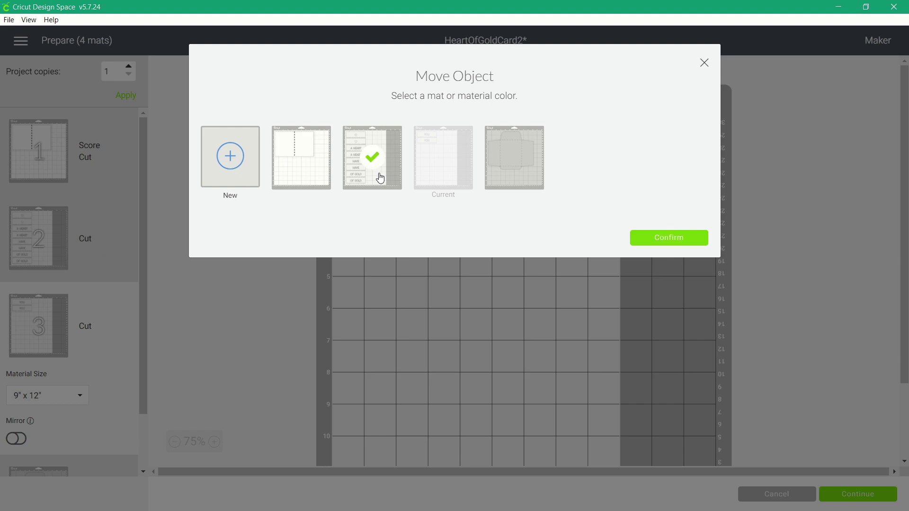
left_click(675, 238)
Step: Rotate the moved YOU strip a quarter turn and place it in the upper right corner of the 9" x 12" material
left_click_drag(398, 150, 545, 139)
left_click_drag(617, 118, 570, 217)
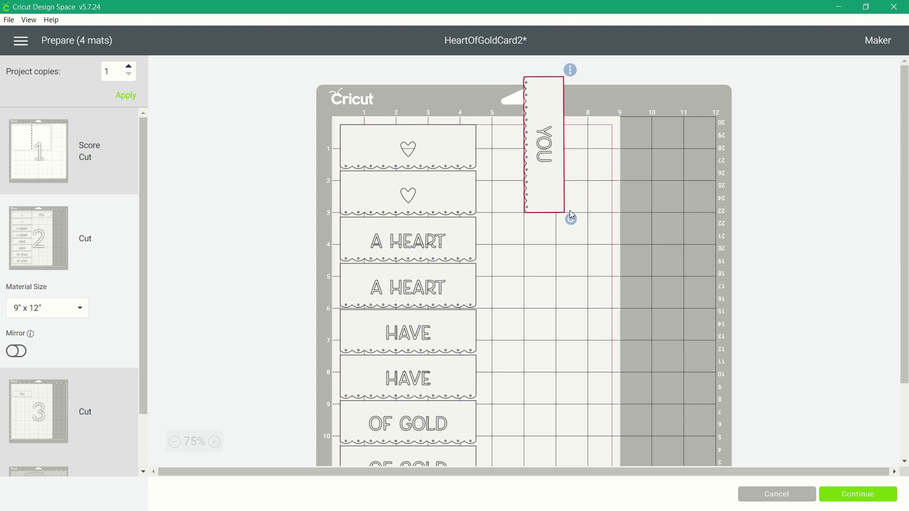
left_click_drag(563, 184, 615, 164)
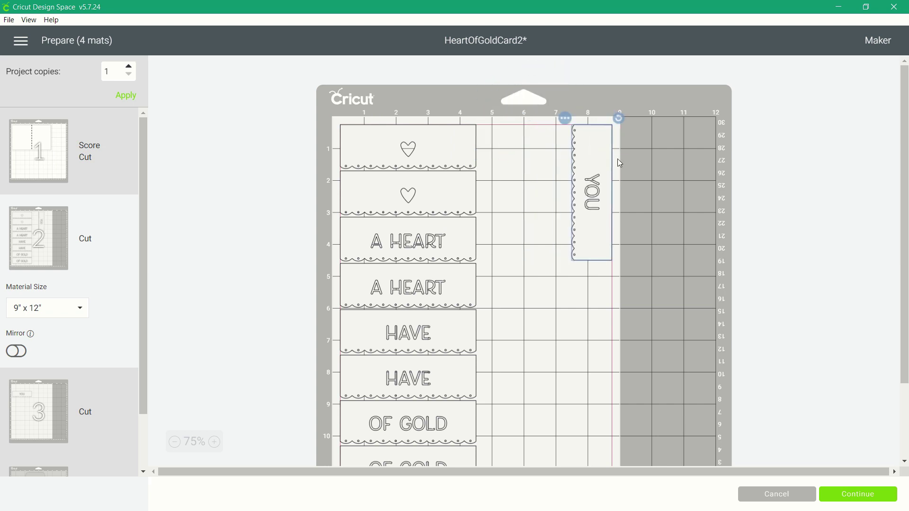
left_click(537, 277)
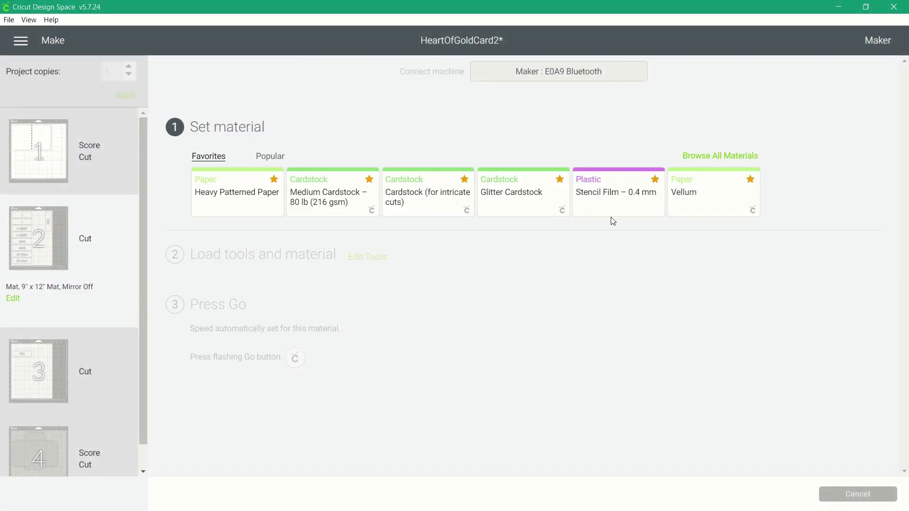
Step: Search all materials for "watercolor" and select Heavy Watercolor Paper – 140 lbs (300 gsm) for the second mat
left_click(705, 158)
left_click(600, 100)
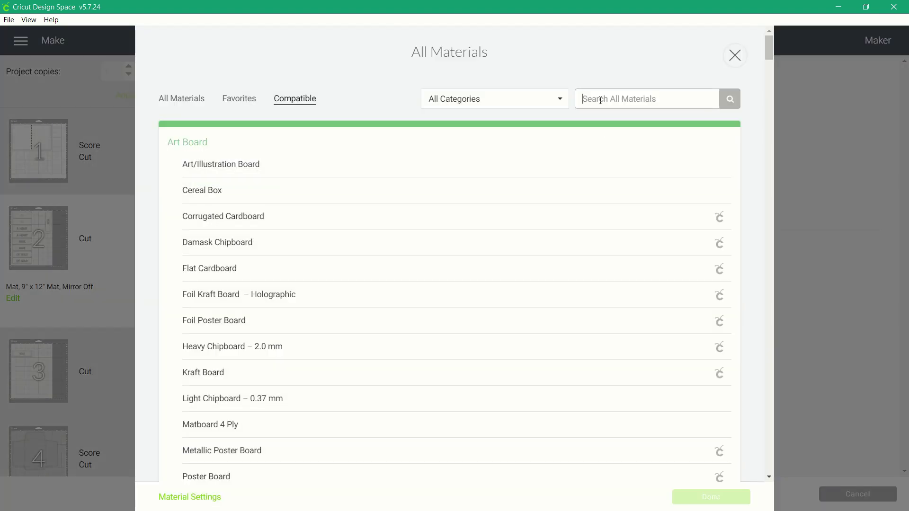
type("watercolor")
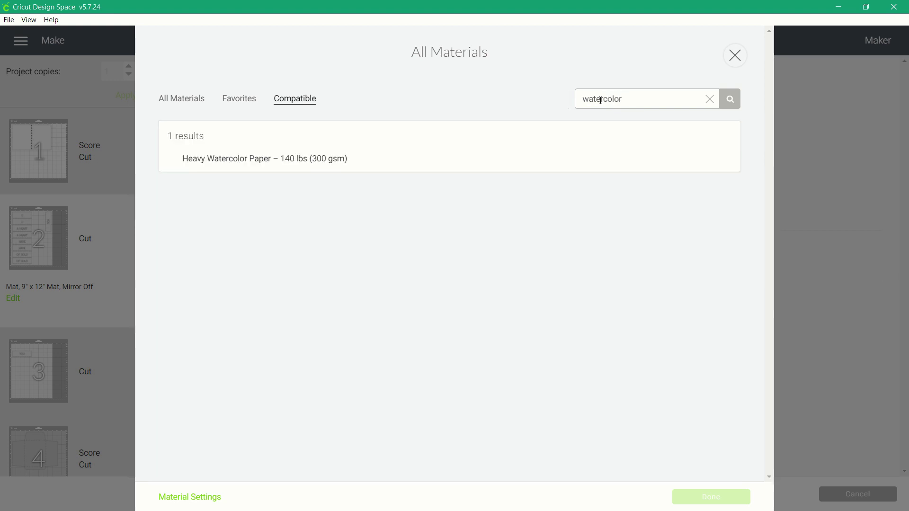
left_click(289, 162)
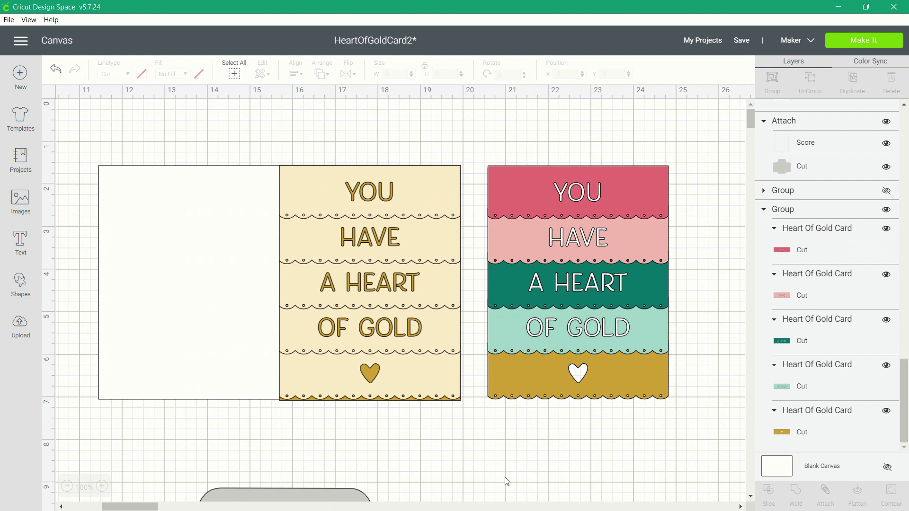
Step: Ungroup the multicolored card strips beside the cream card on the canvas
left_click(567, 350)
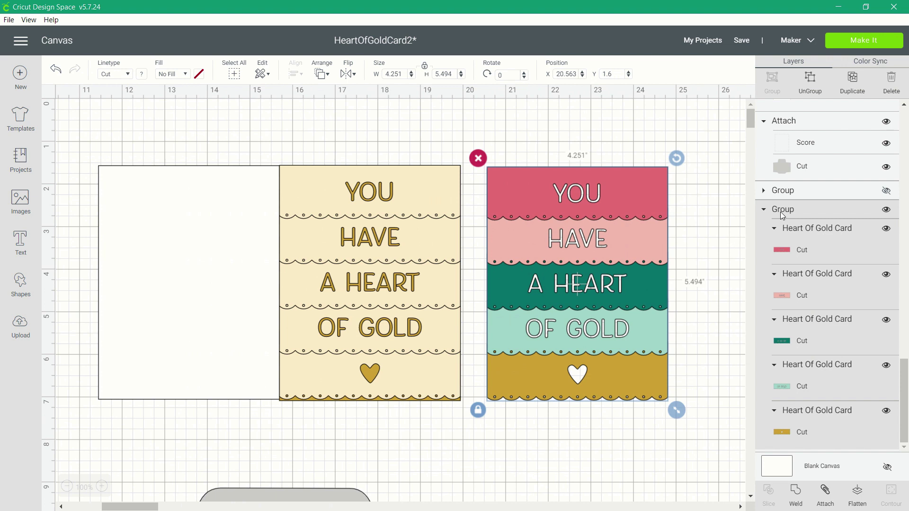
key("Delete")
key("ctrl+z")
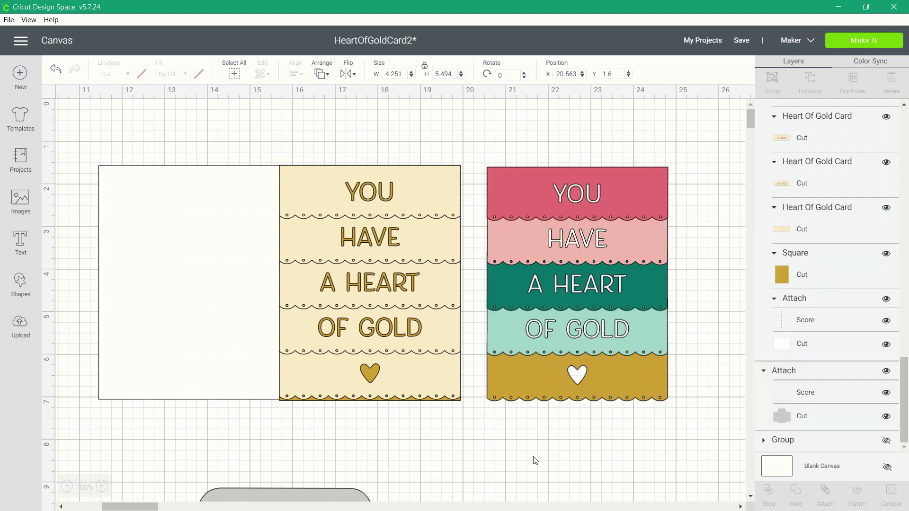
Step: Recolor the ungrouped pink YOU strip to the cream material color
left_click(621, 192)
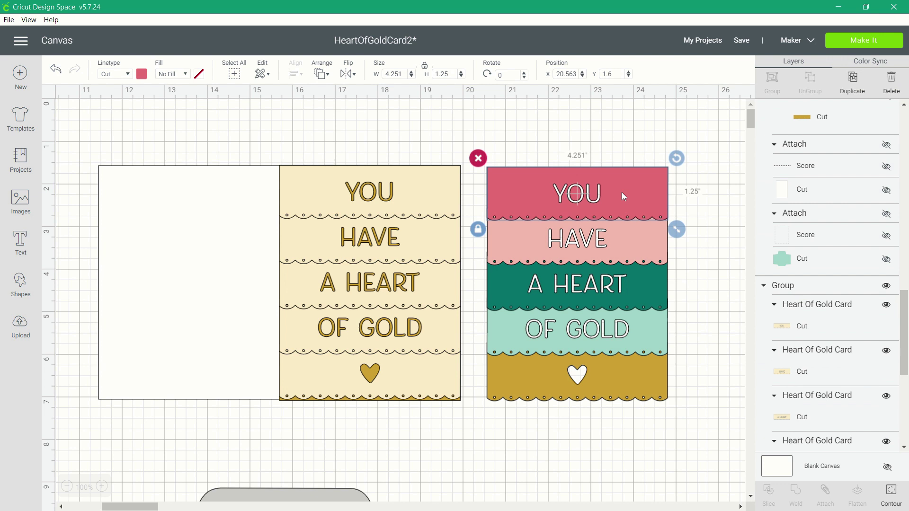
left_click(142, 76)
left_click(212, 116)
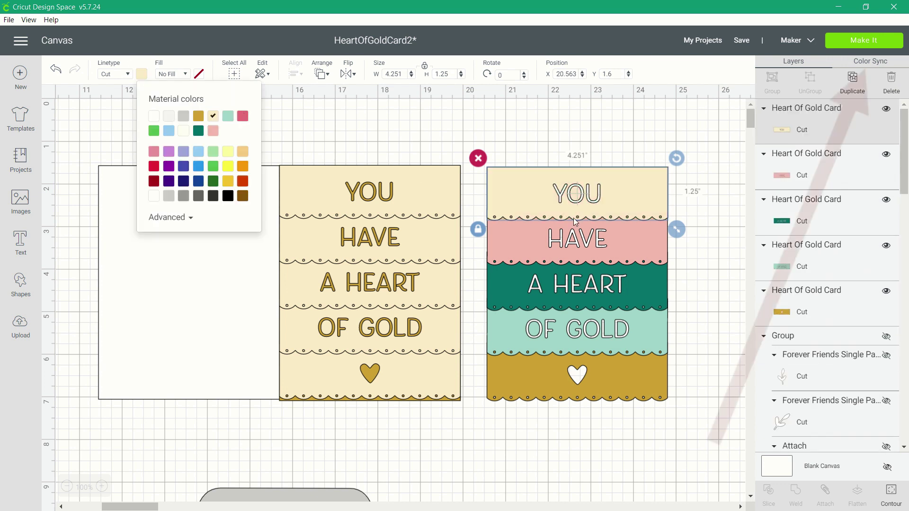
Step: Use Color Sync to move the HAVE, A HEART, OF GOLD and heart strips onto the cream color layer, and return to the layers list
left_click(632, 242)
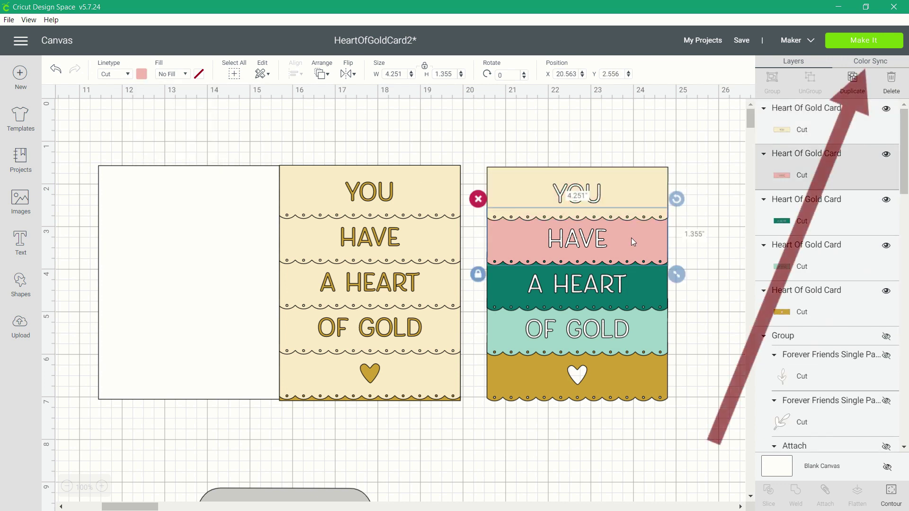
left_click(867, 64)
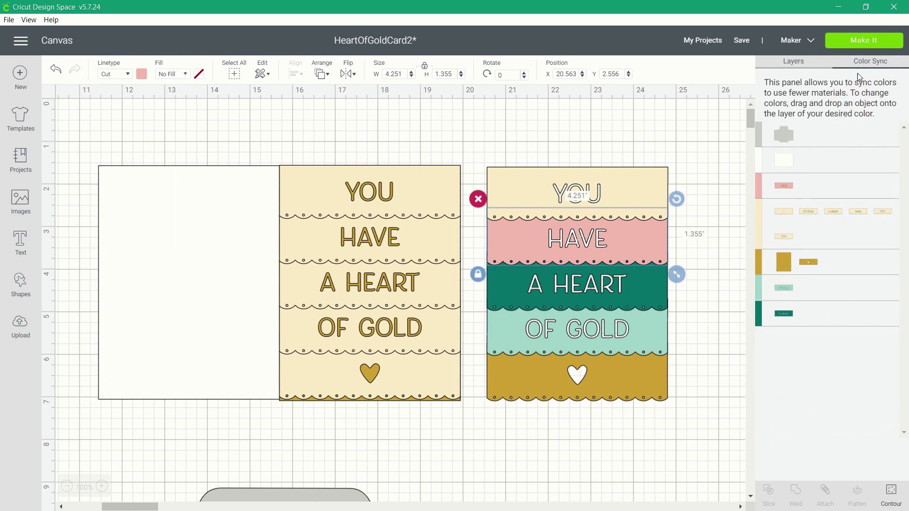
left_click_drag(811, 268, 826, 239)
left_click_drag(788, 288, 858, 240)
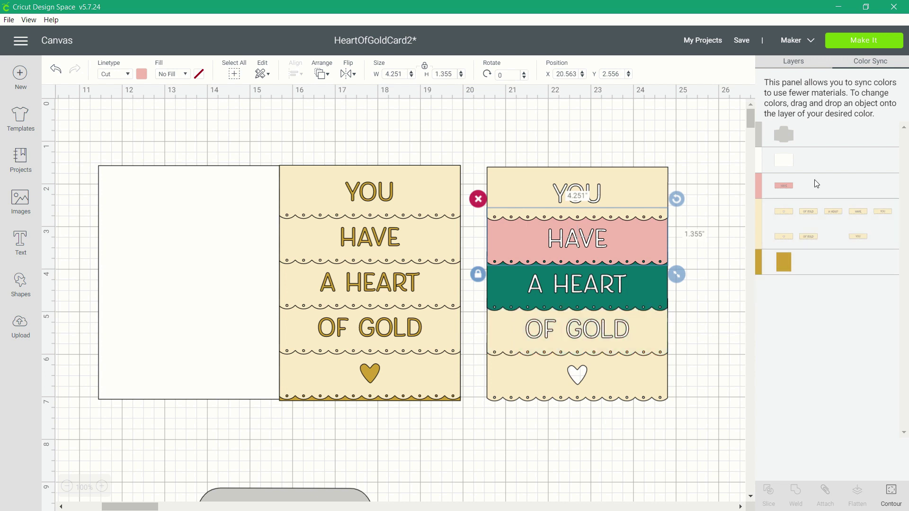
left_click_drag(784, 185, 877, 238)
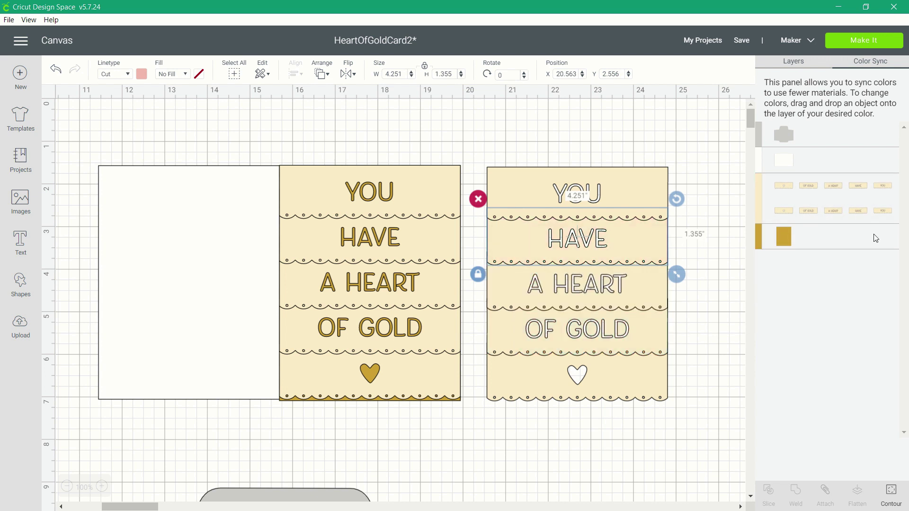
left_click(666, 425)
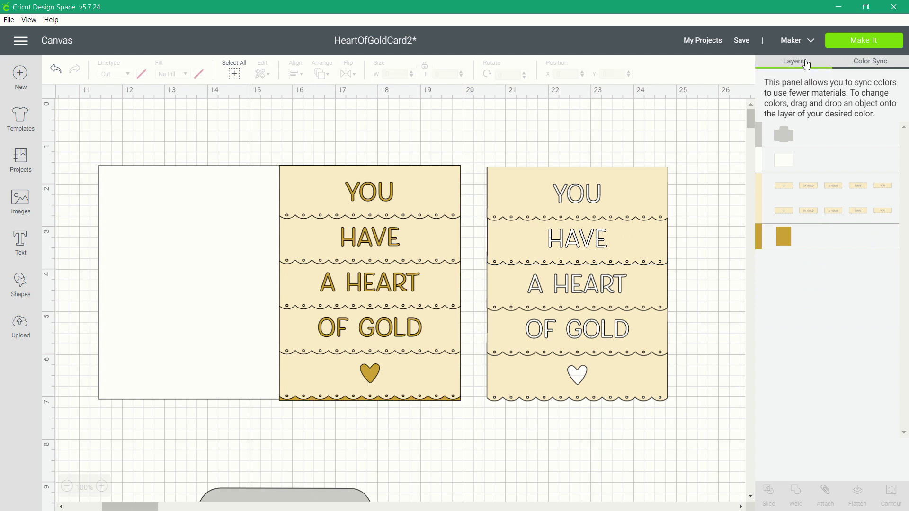
left_click(786, 65)
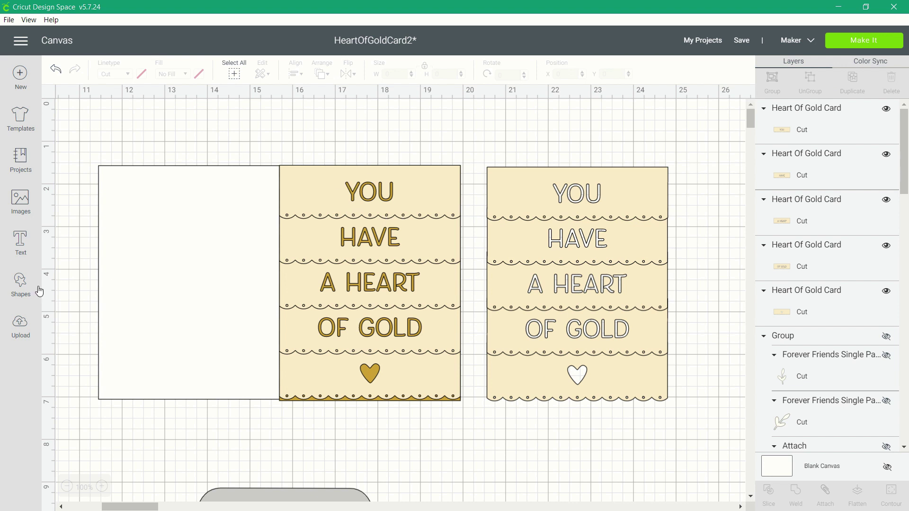
Step: Add a square shape and resize it, with proportions unlocked, to 4.25" wide by 5.5" high
left_click(18, 282)
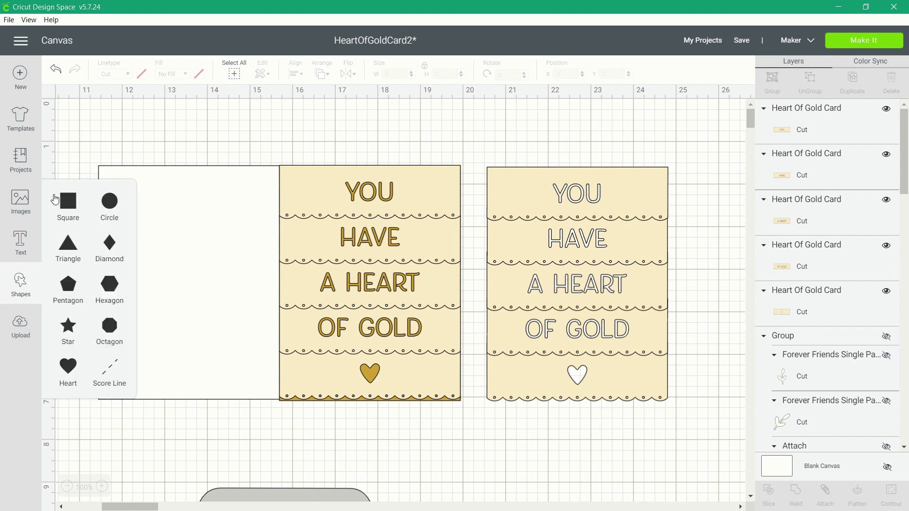
left_click(80, 208)
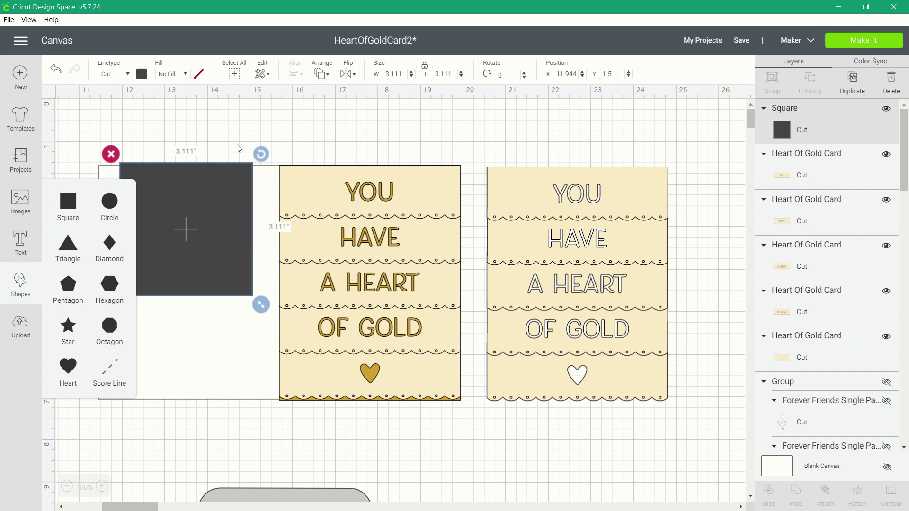
left_click(391, 74)
type("4.25")
left_click(450, 75)
type("5.5")
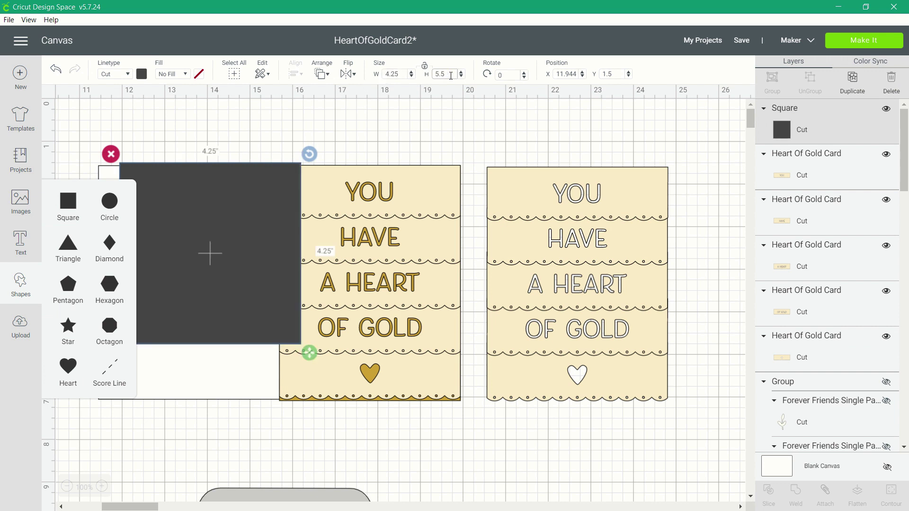
key("Return")
Step: Recolor the square to the gold material color, align it over the cream strips card and send it to the back
left_click(142, 74)
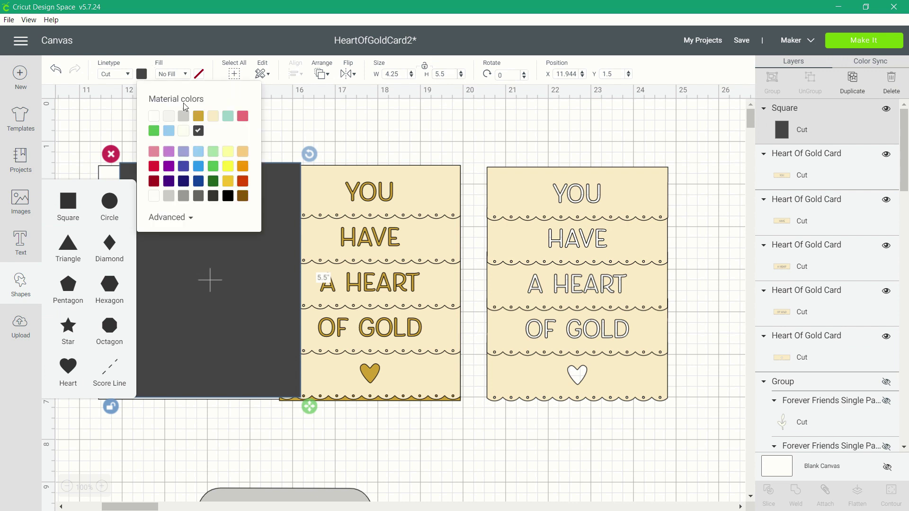
left_click(198, 117)
left_click_drag(225, 327, 594, 331)
left_click(322, 74)
left_click(331, 97)
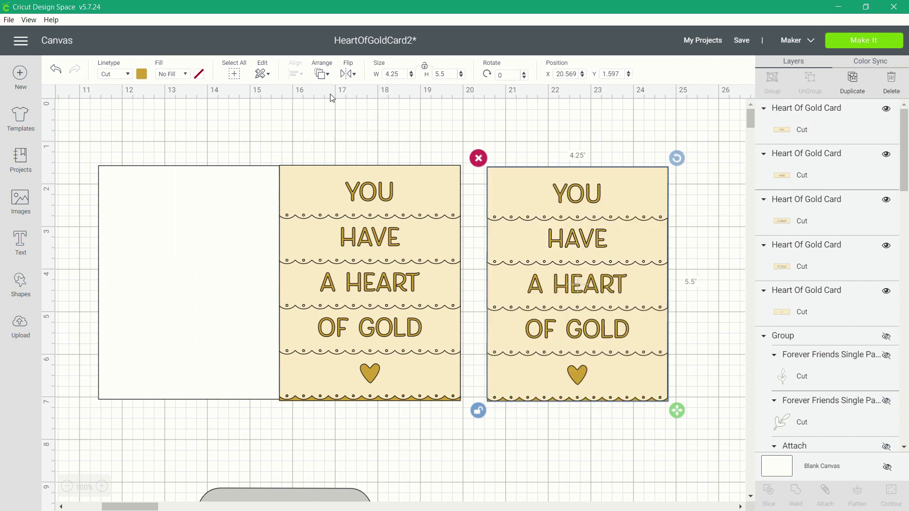
left_click(578, 419)
Step: Proceed to making the project, search the compatible materials for foil, then favorite and choose Foil Paper – 0.36 mm
left_click(843, 44)
left_click(838, 497)
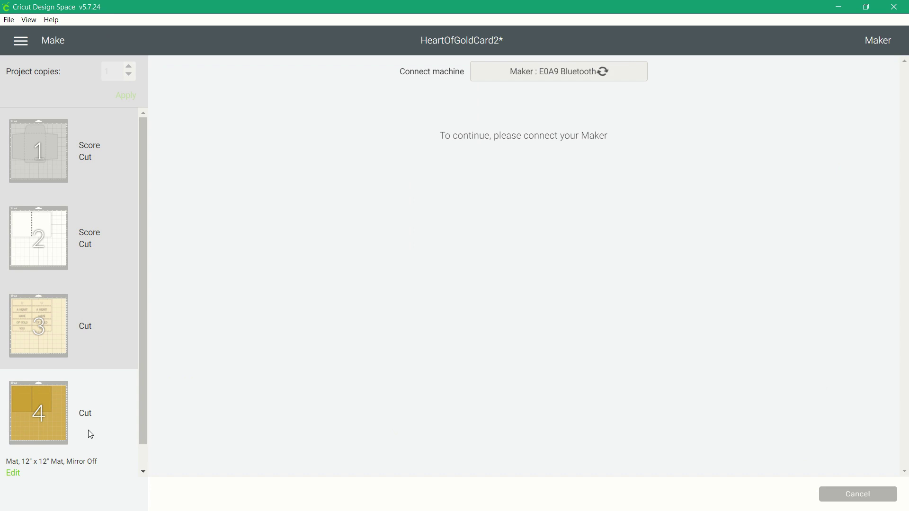
left_click(694, 158)
left_click(634, 97)
type("foil")
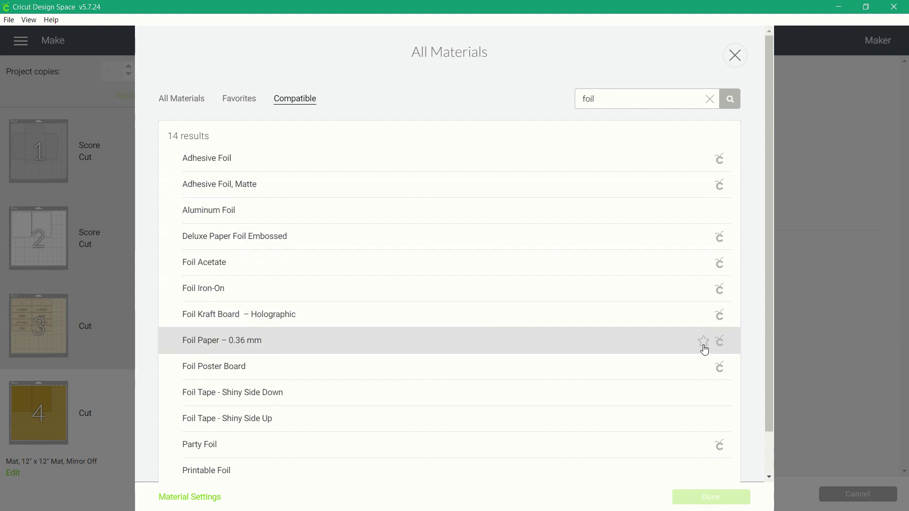
left_click(703, 341)
left_click(549, 342)
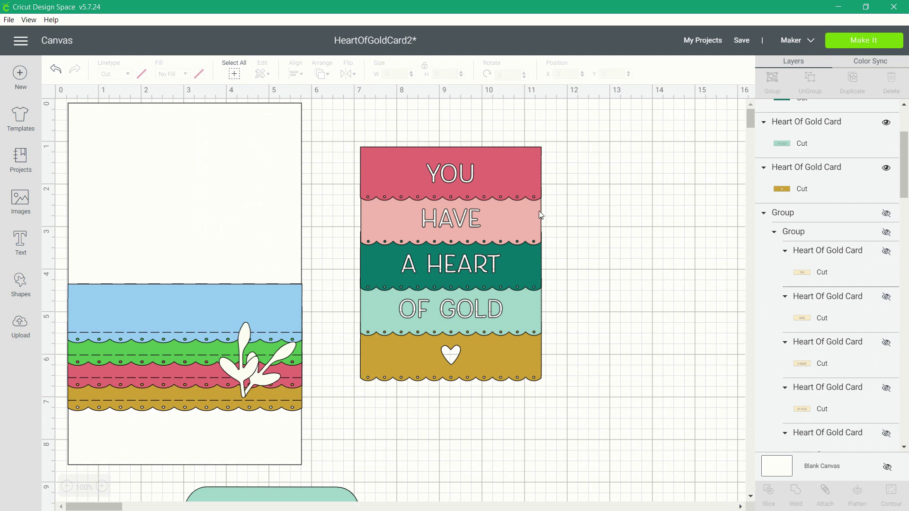
Step: Delete the dark green A HEART strip from the multicolored card
left_click(503, 175)
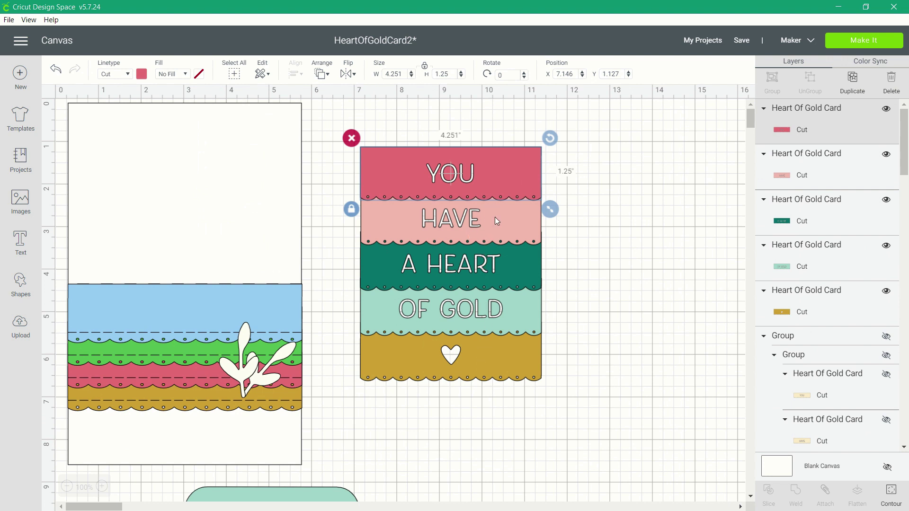
left_click(495, 267)
key("Delete")
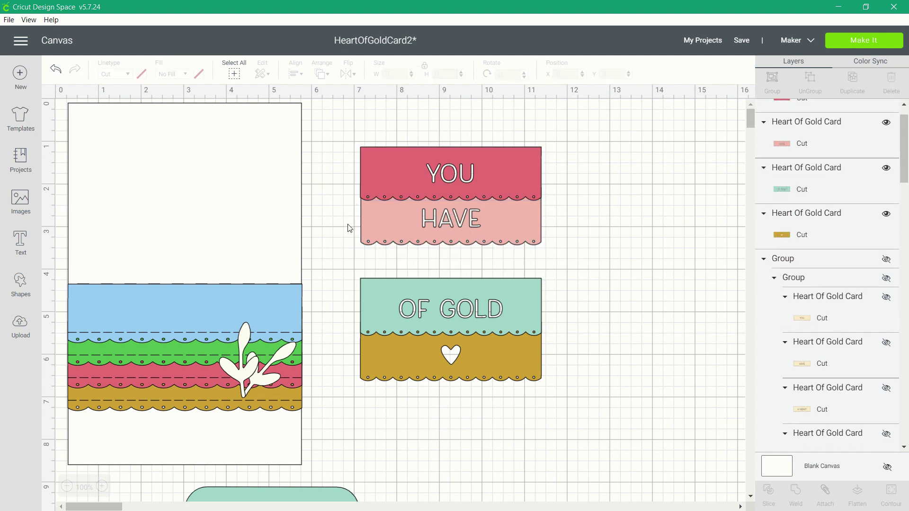
Step: Recolor the YOU strip light blue, the HAVE strip green and the OF GOLD strip pink from the material colors
left_click(390, 178)
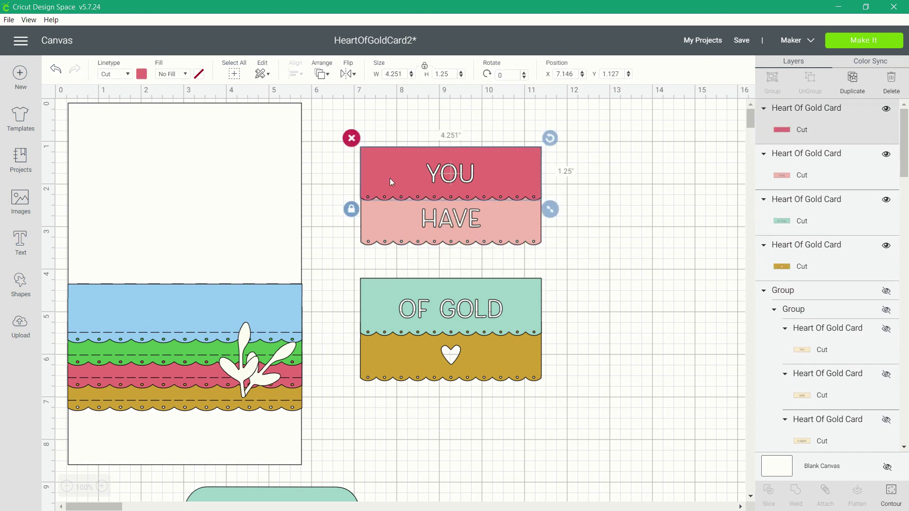
left_click(145, 77)
left_click(160, 132)
left_click(367, 205)
left_click(142, 74)
left_click(242, 116)
left_click(369, 293)
left_click(141, 74)
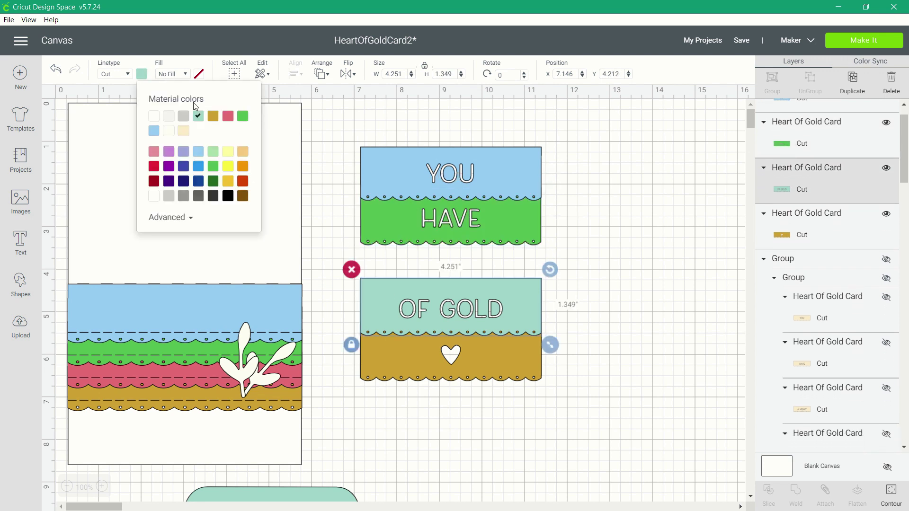
left_click(228, 116)
left_click(577, 360)
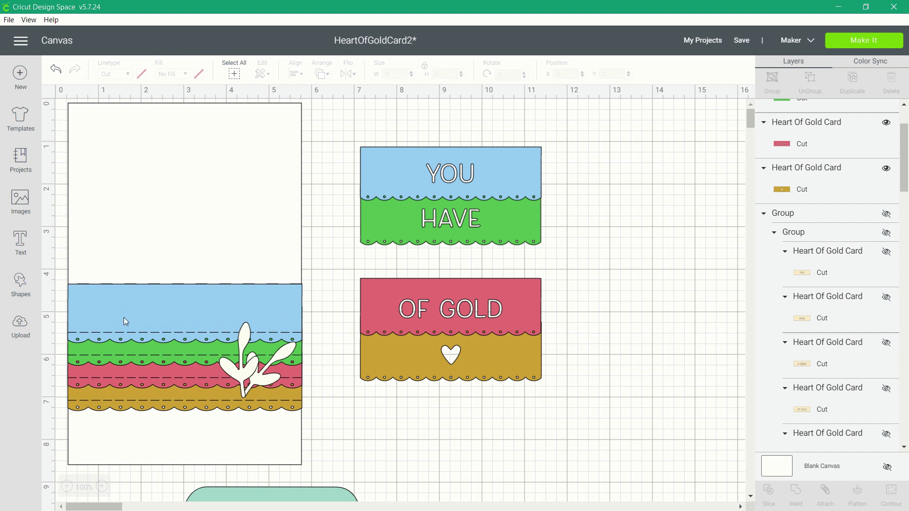
Step: Hide the letter contours of the YOU and HAVE strips, keeping their scalloped edges and small holes
left_click(495, 175)
left_click(885, 488)
left_click_drag(270, 405, 309, 405)
left_click(639, 191)
left_click(648, 235)
left_click(659, 281)
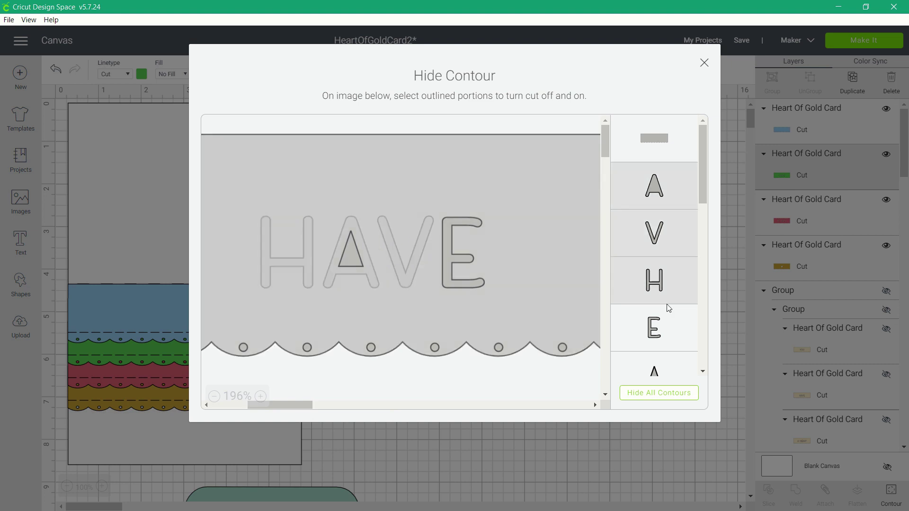
left_click(668, 331)
left_click_drag(703, 173, 710, 201)
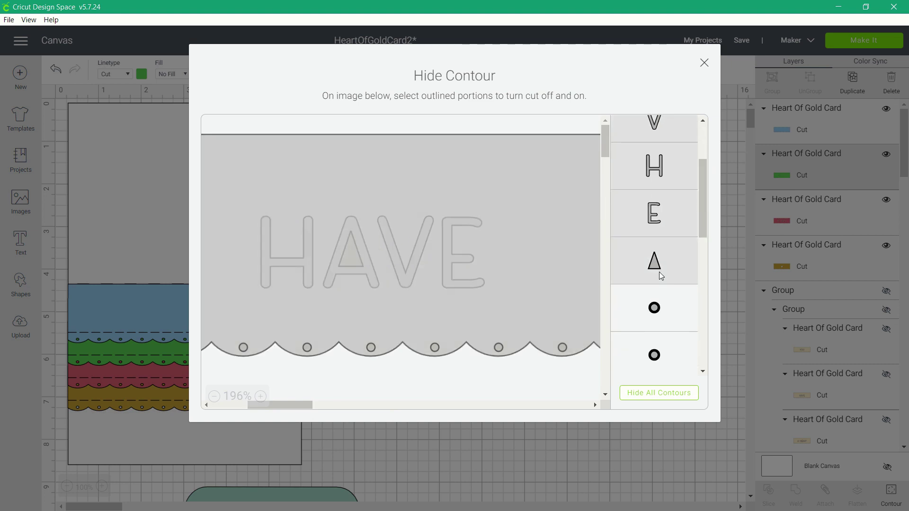
left_click(704, 63)
Step: Hide all letter contours of the pink OF GOLD strip, keeping its scalloped edge and small holes
left_click(526, 320)
left_click(890, 495)
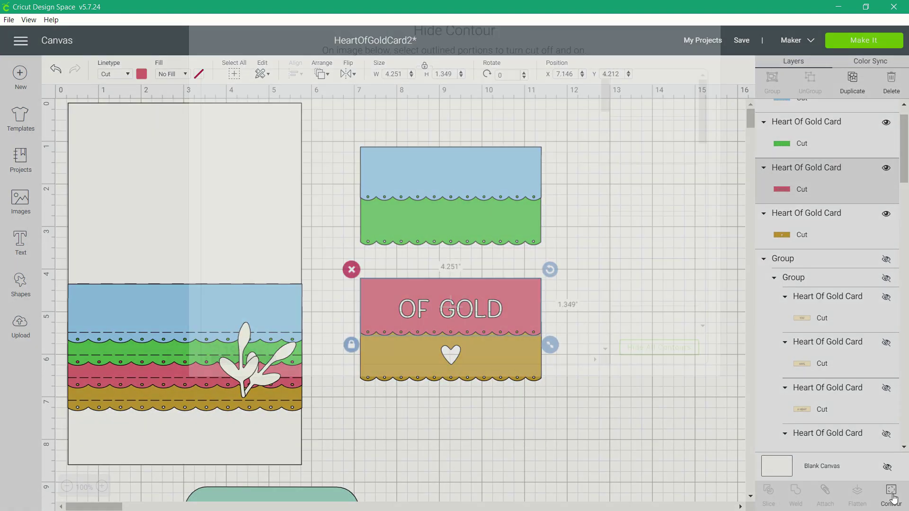
left_click_drag(274, 404, 318, 404)
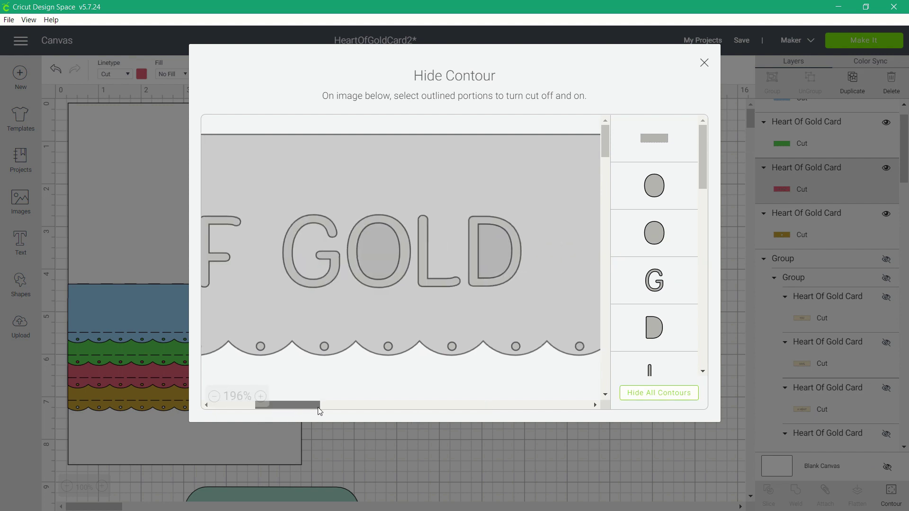
scroll(705, 178, "down", 1)
scroll(701, 178, "down", 3)
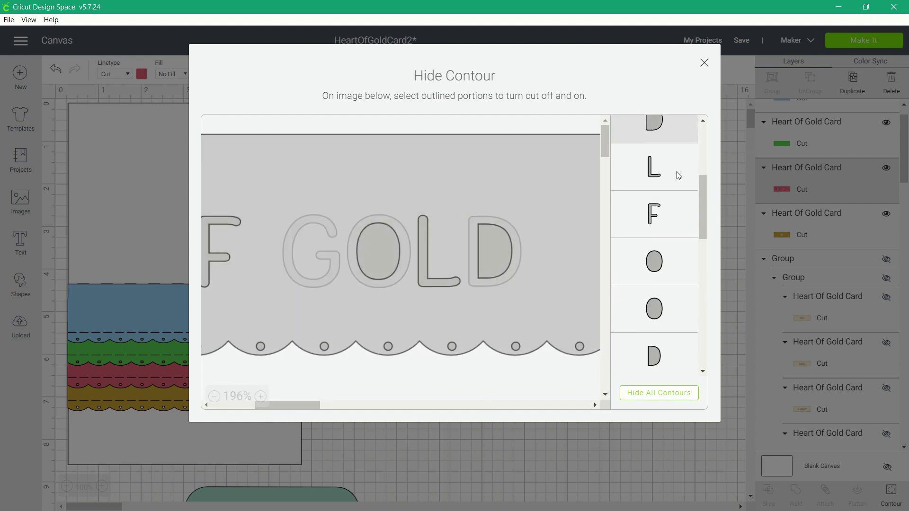
left_click(704, 62)
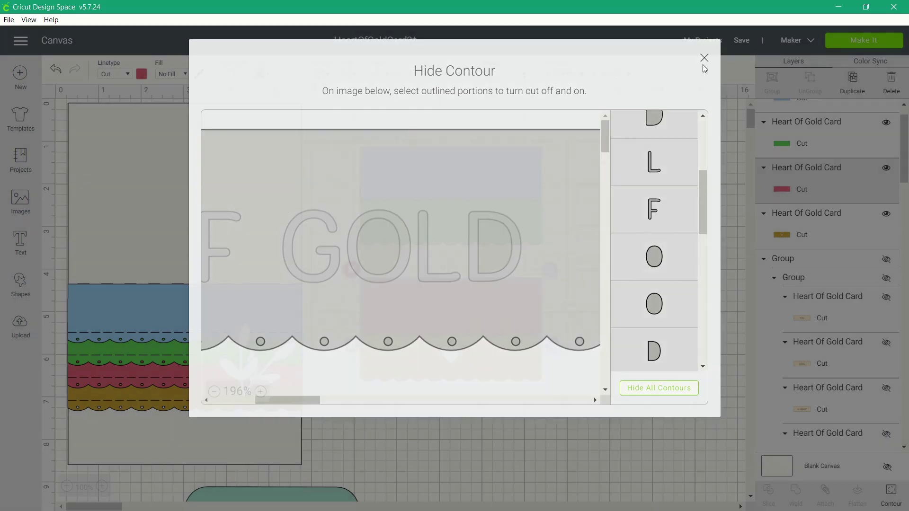
Step: Hide the heart contour of the gold strip
left_click(534, 342)
left_click(874, 491)
left_click(654, 185)
left_click(703, 62)
left_click(594, 363)
Step: Select all four blank scalloped strips and, with proportions unlocked, set their width to 5.5"
left_click_drag(550, 398, 358, 116)
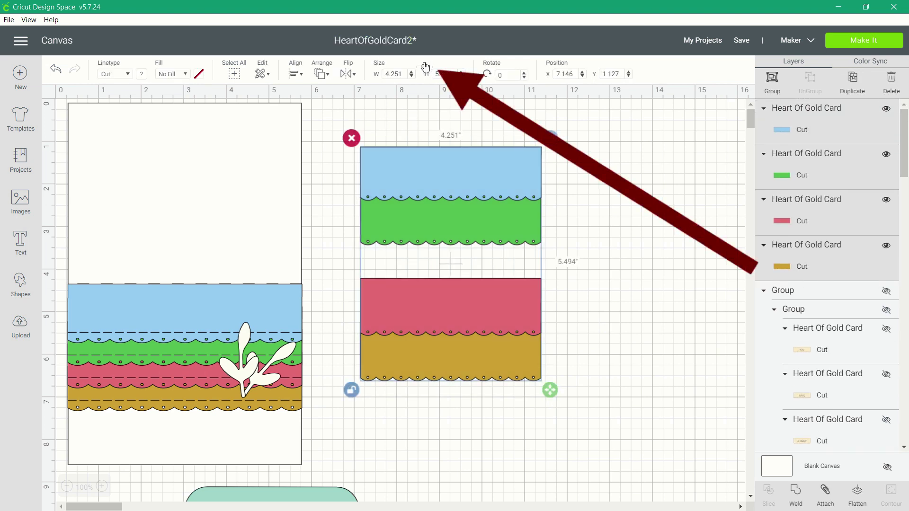
left_click(444, 75)
double_click(445, 74)
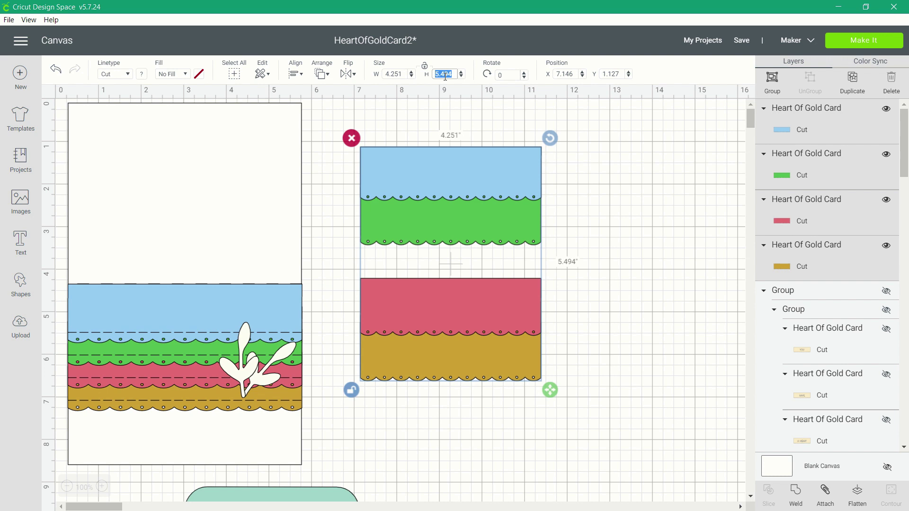
double_click(392, 74)
type("5")
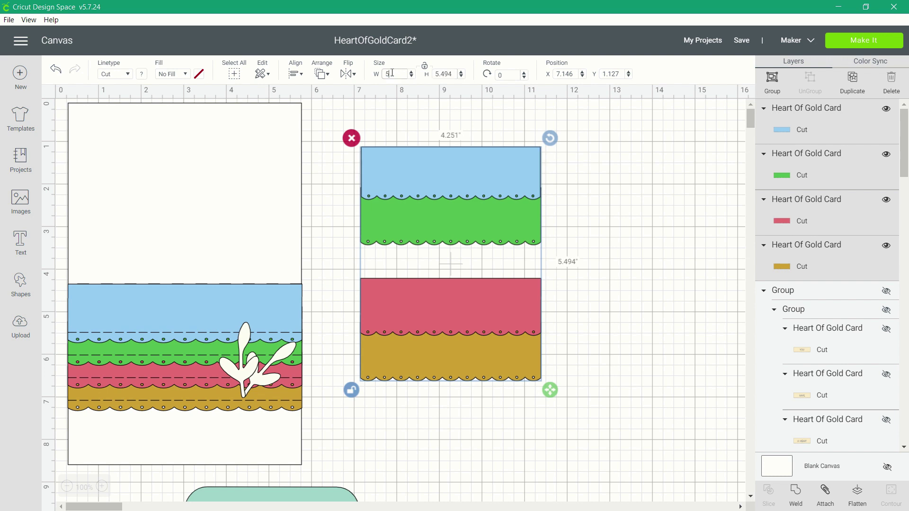
type(".5")
key("Return")
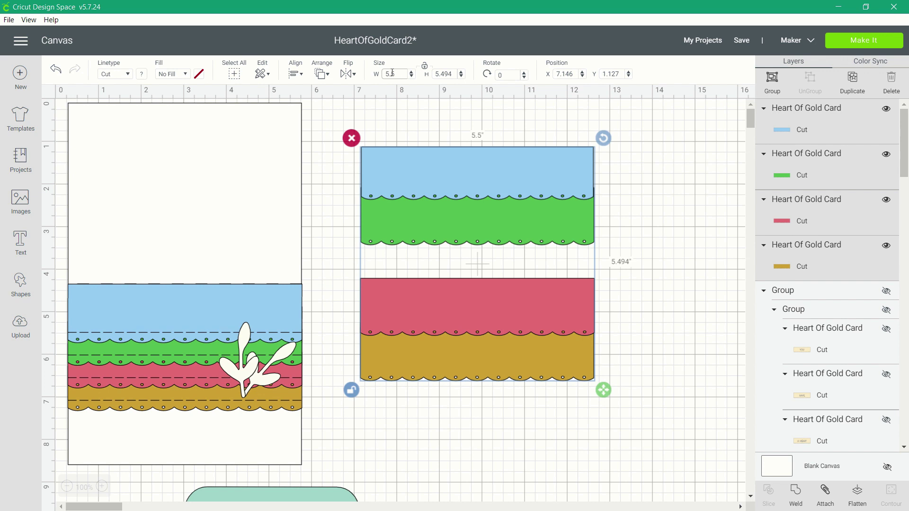
left_click(55, 70)
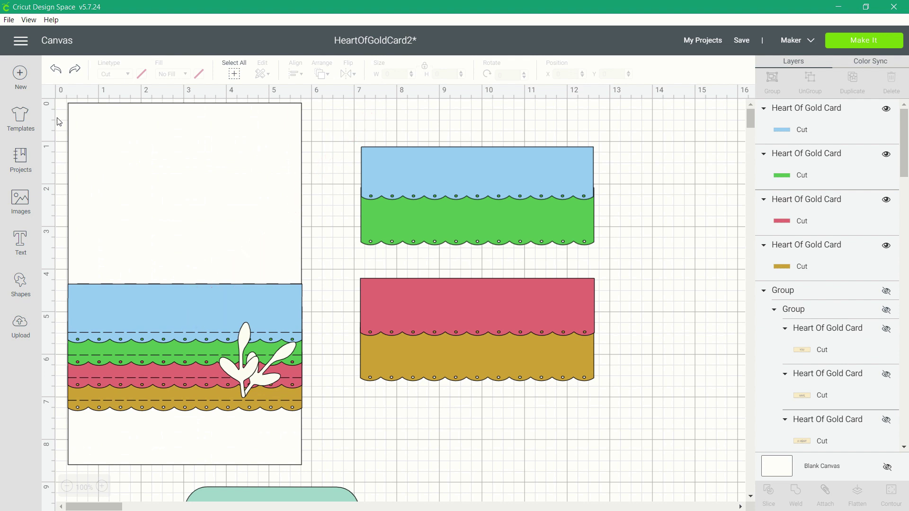
Step: Add a score line, rotate it to 90° and place it horizontally between the green and pink strips
left_click(29, 304)
left_click(112, 364)
left_click_drag(163, 263, 243, 263)
left_click_drag(303, 254, 332, 256)
left_click(509, 75)
type("90")
key("Return")
left_click_drag(347, 268, 412, 269)
Step: Change the line's linetype to Perf and set its width to 5.5"
left_click(128, 75)
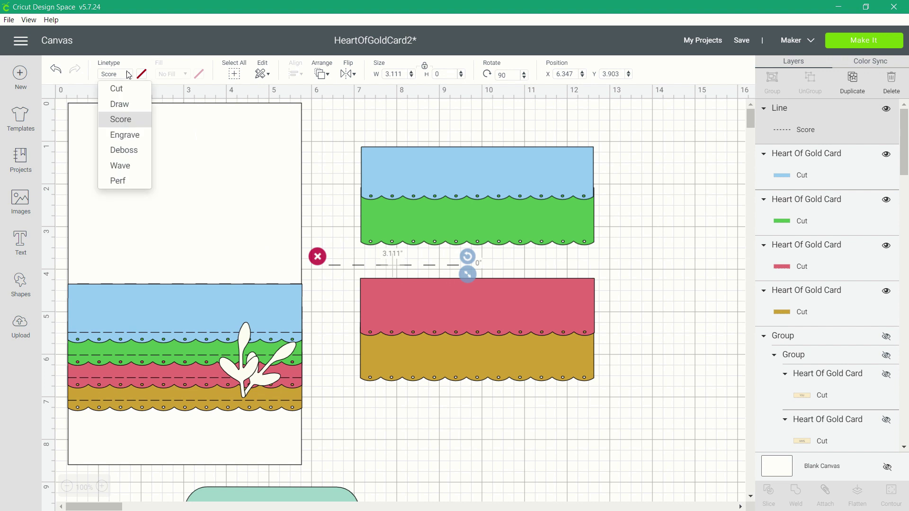
left_click(131, 182)
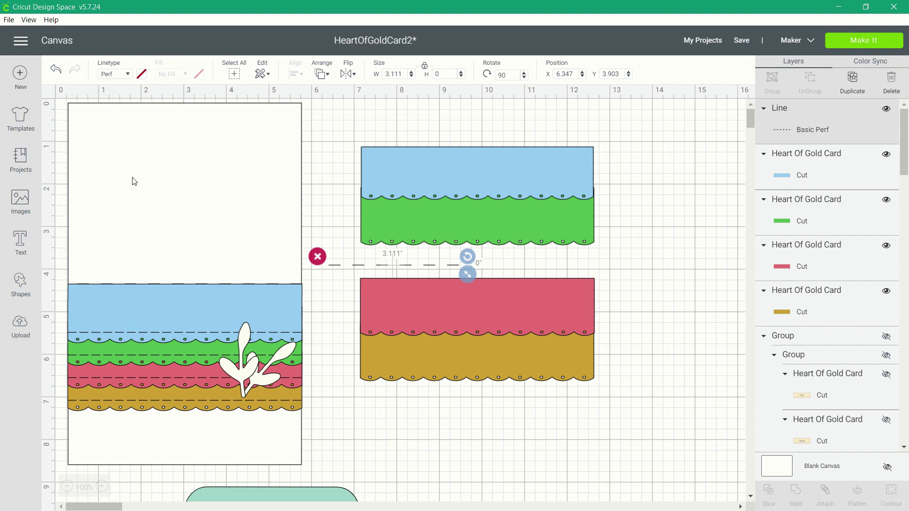
left_click(396, 74)
type("5.5")
key("Return")
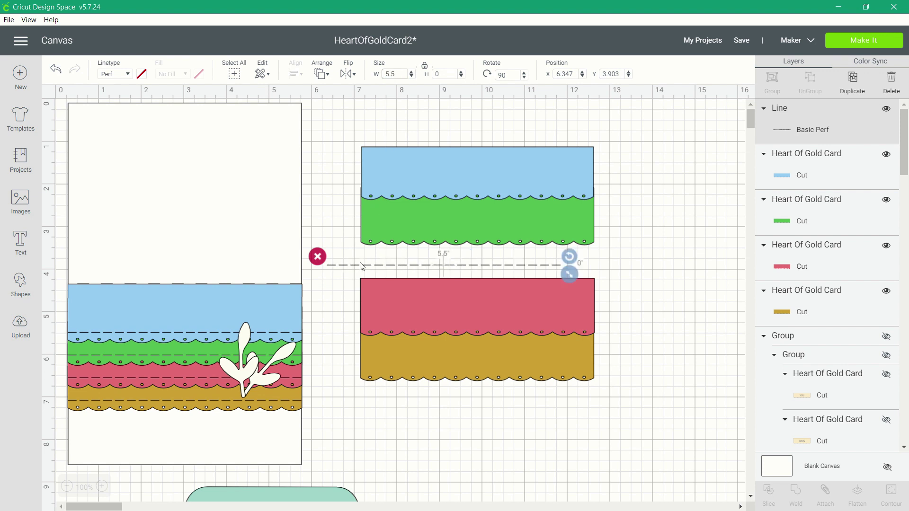
Step: Place the perf line just above the blue strip's scallops, center the two horizontally and attach them
left_click_drag(366, 263, 400, 186)
left_click(769, 176, "shift")
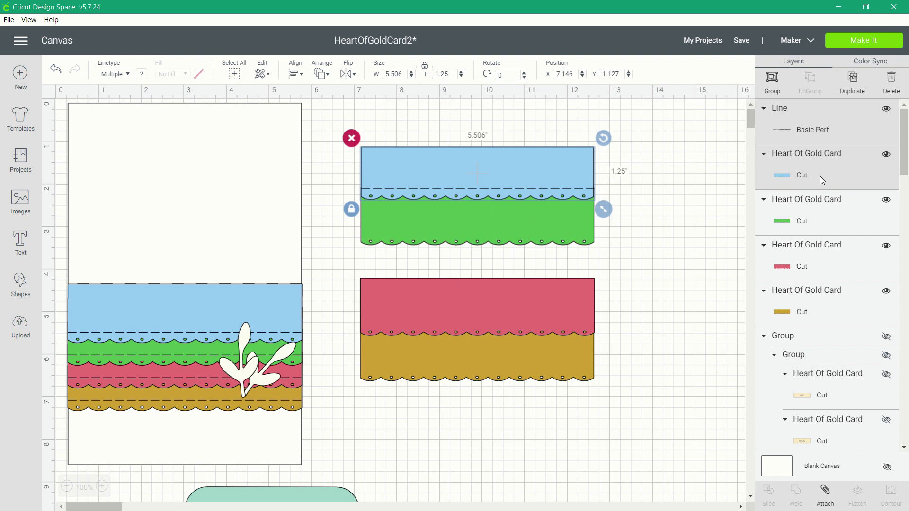
left_click(295, 74)
left_click(313, 109)
left_click(825, 493)
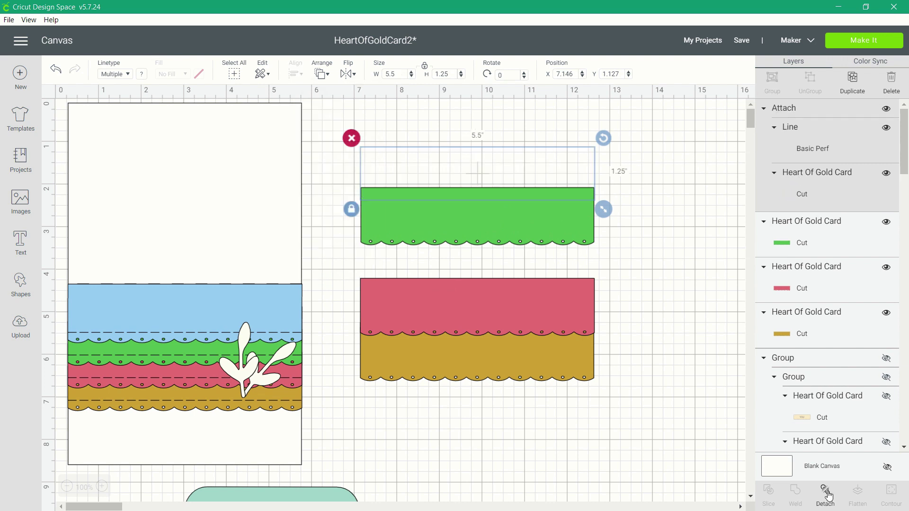